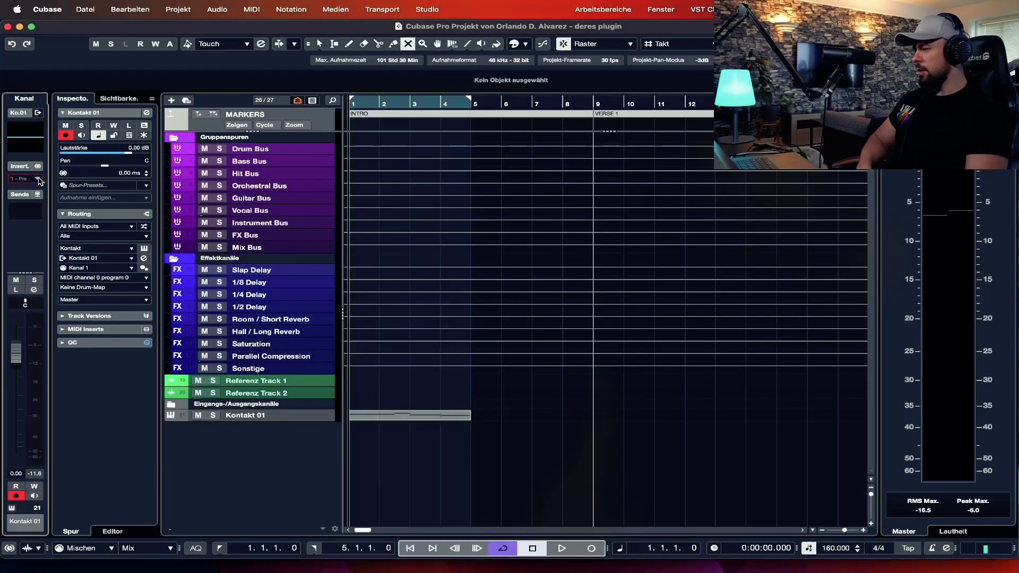
Load the Deres effect into the first insert slot of the Kontakt 01 track.
left_click(156, 198)
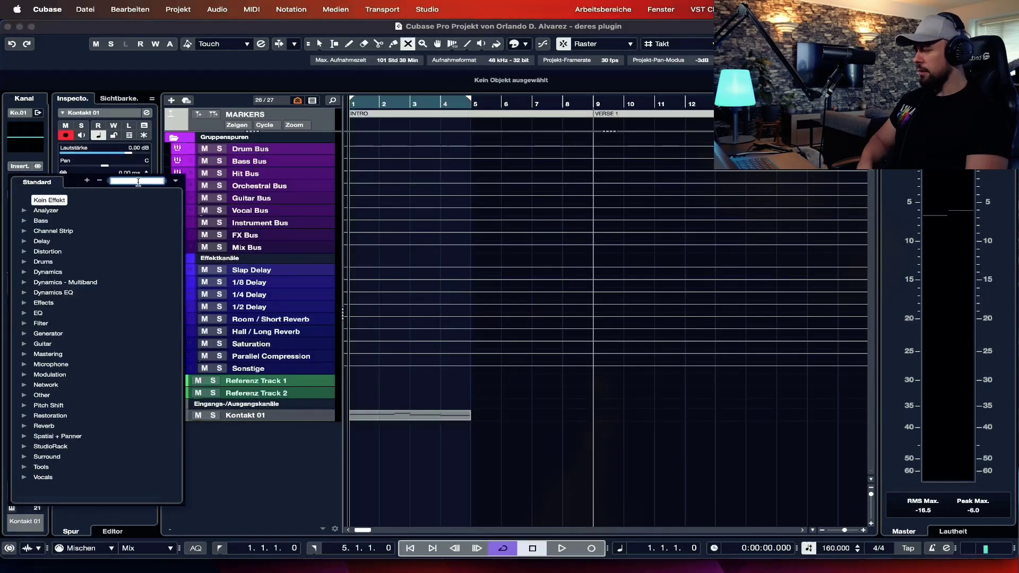
type("dere")
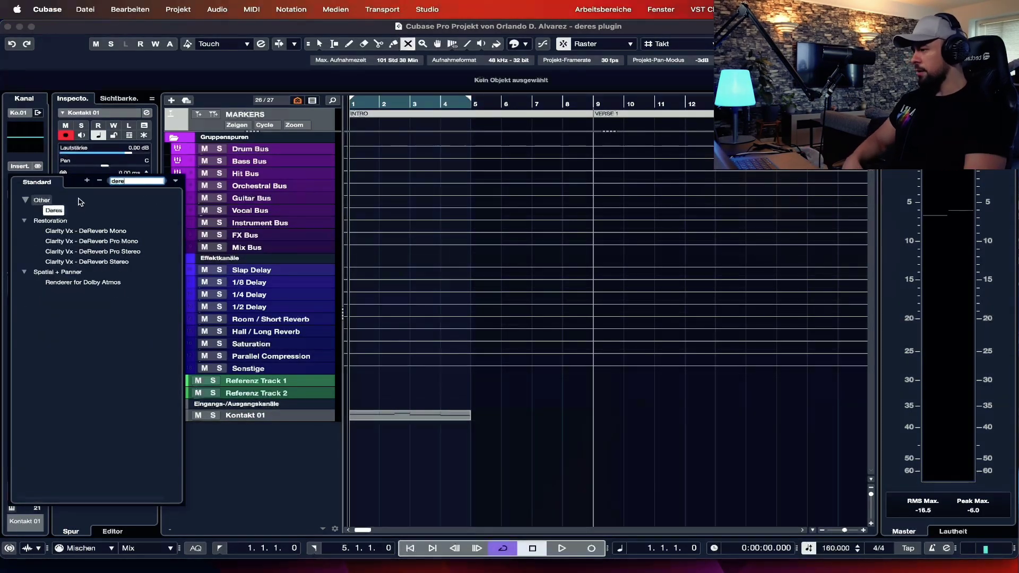
key("Return")
left_click_drag(596, 140, 595, 128)
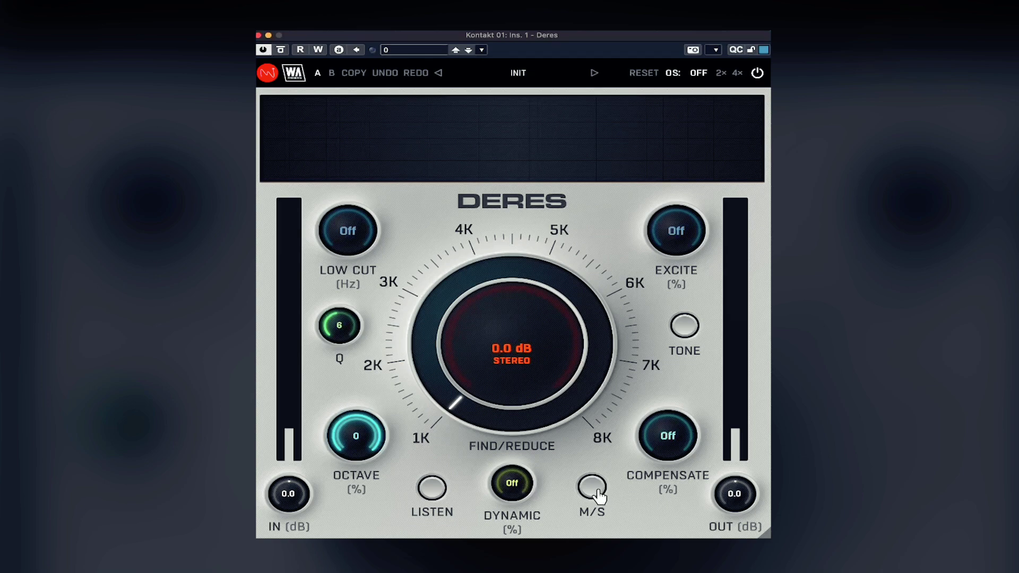
Look through the presets available for Deres, then close the preset browser without loading one.
left_click(512, 78)
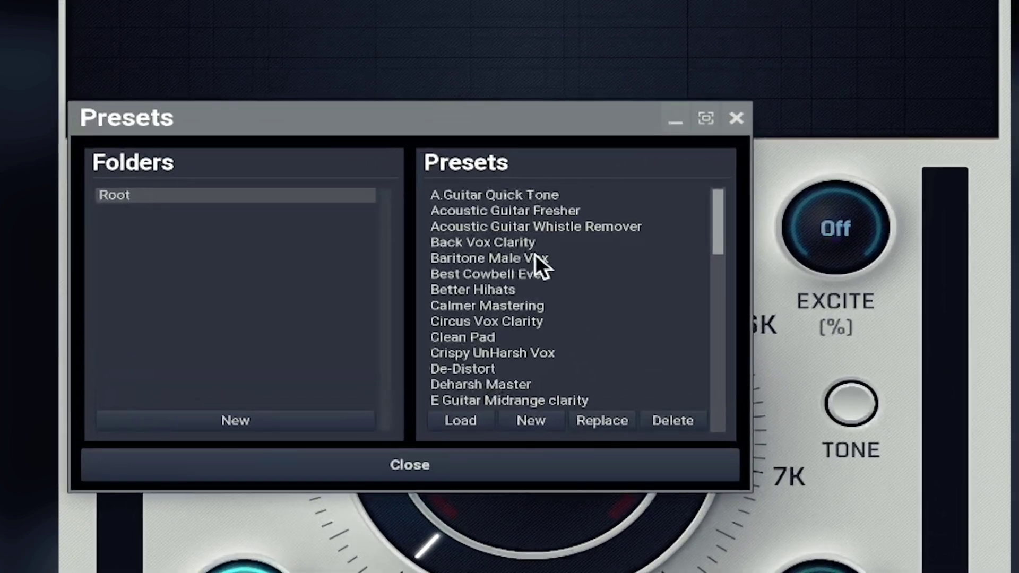
scroll(546, 316, "down", 3)
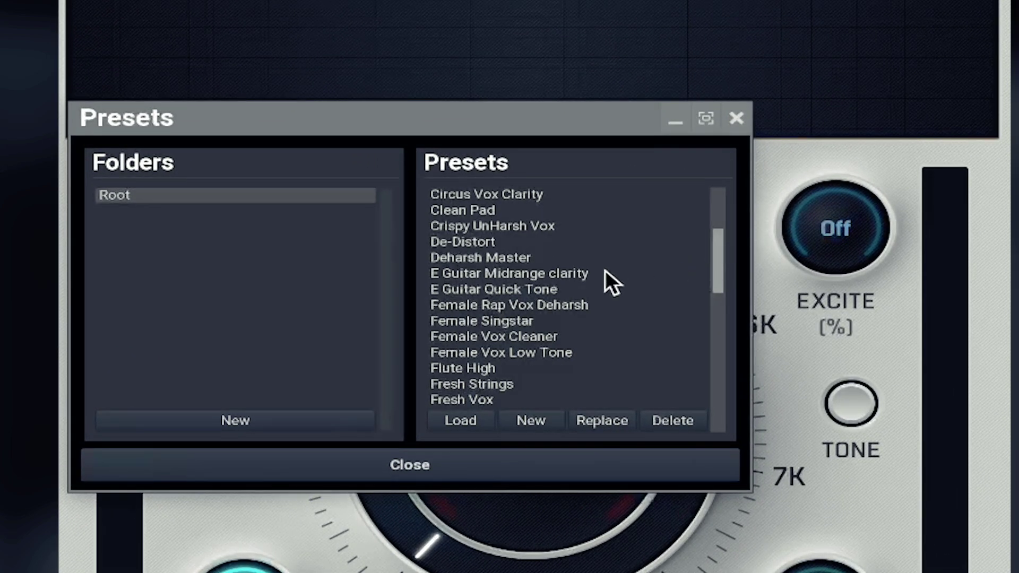
left_click(736, 118)
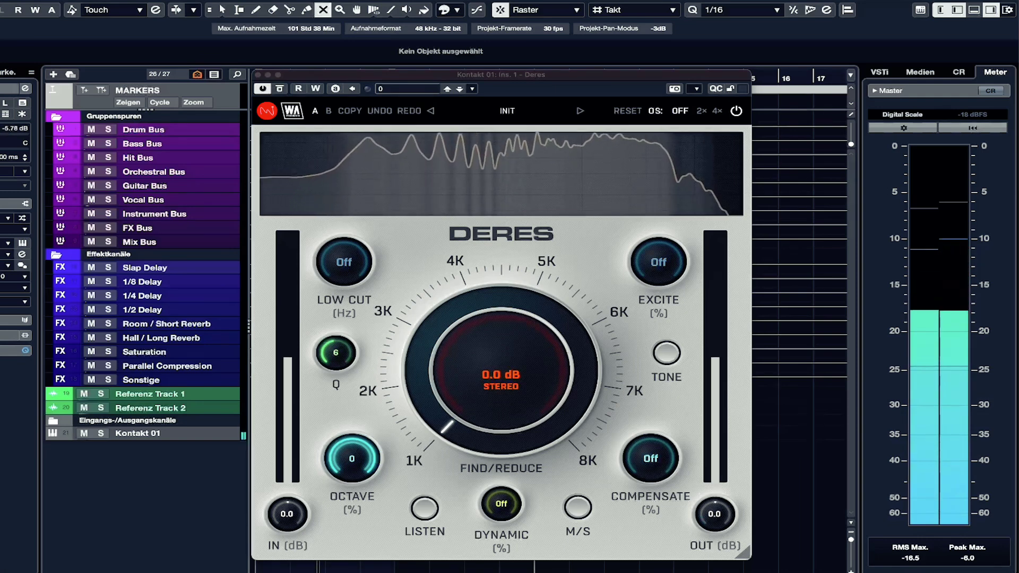
Turn on Listen in Deres and sweep the Find/Reduce frequency up to about 7K during playback to locate the harsh range.
left_click(415, 511)
left_click_drag(445, 426, 423, 345)
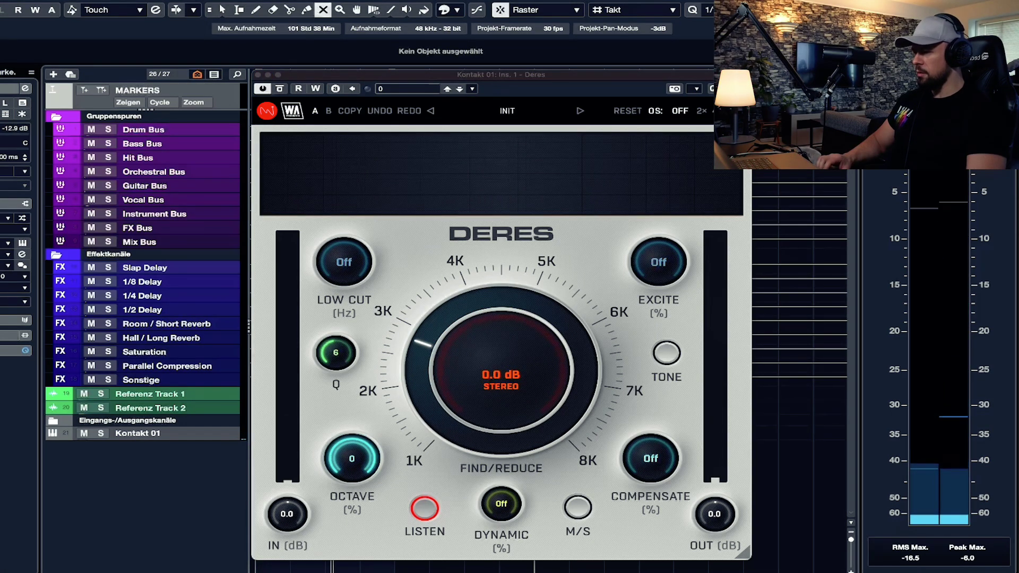
key("space")
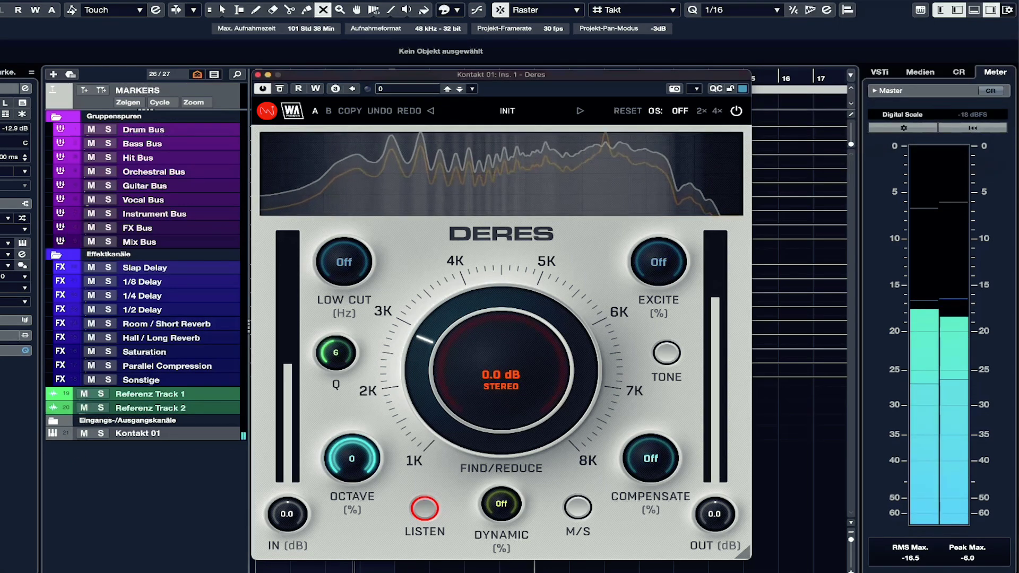
left_click_drag(423, 345, 423, 305)
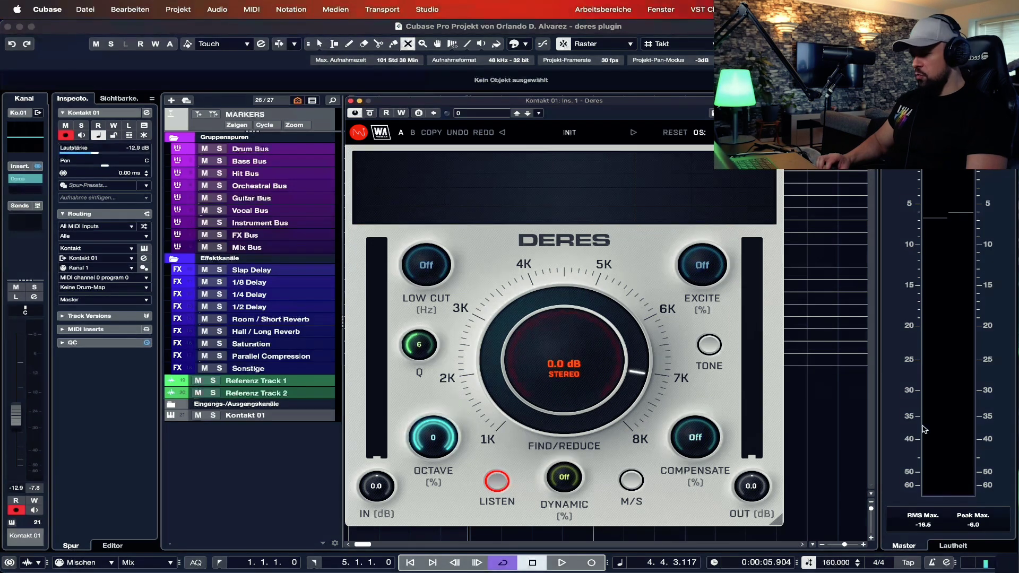
Tune the Find/Reduce frequency to slightly above 3K using Listen during playback, and set the reduction there to -11.4 dB.
left_click_drag(618, 367, 618, 414)
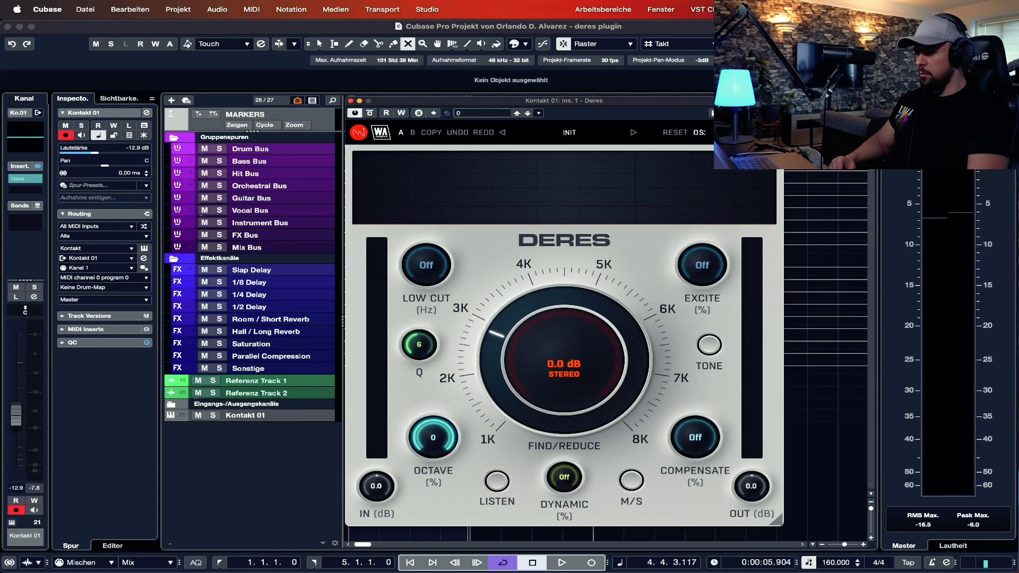
key("space")
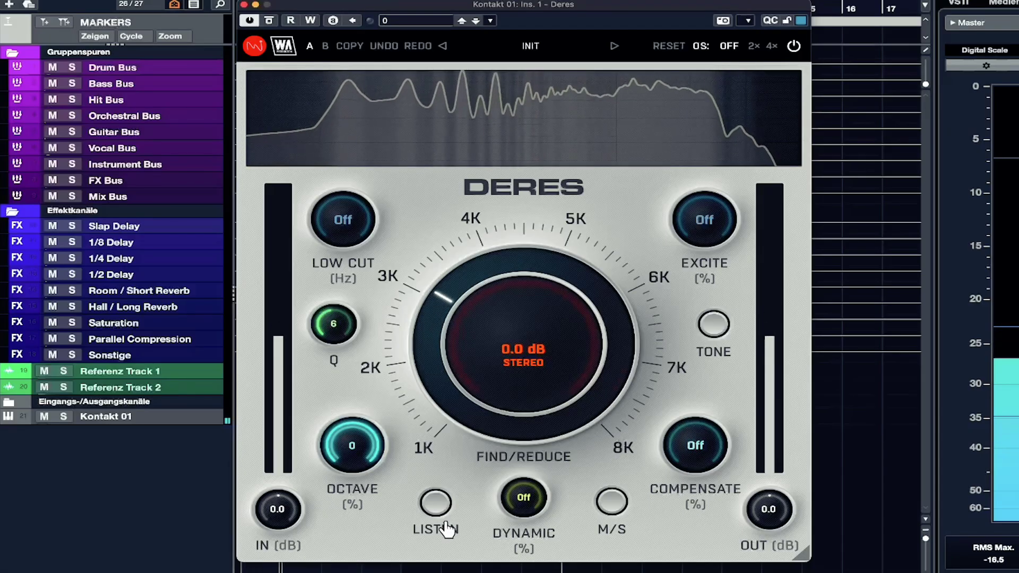
left_click(436, 505)
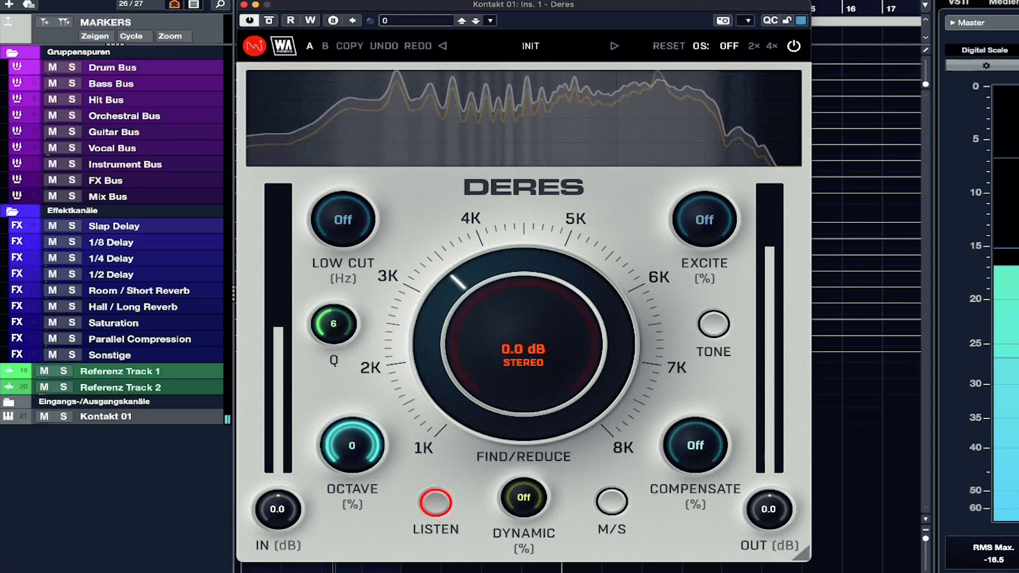
mouse_move(458, 282)
left_mouse_down()
mouse_move(477, 270)
mouse_move(446, 304)
mouse_move(446, 349)
left_mouse_up()
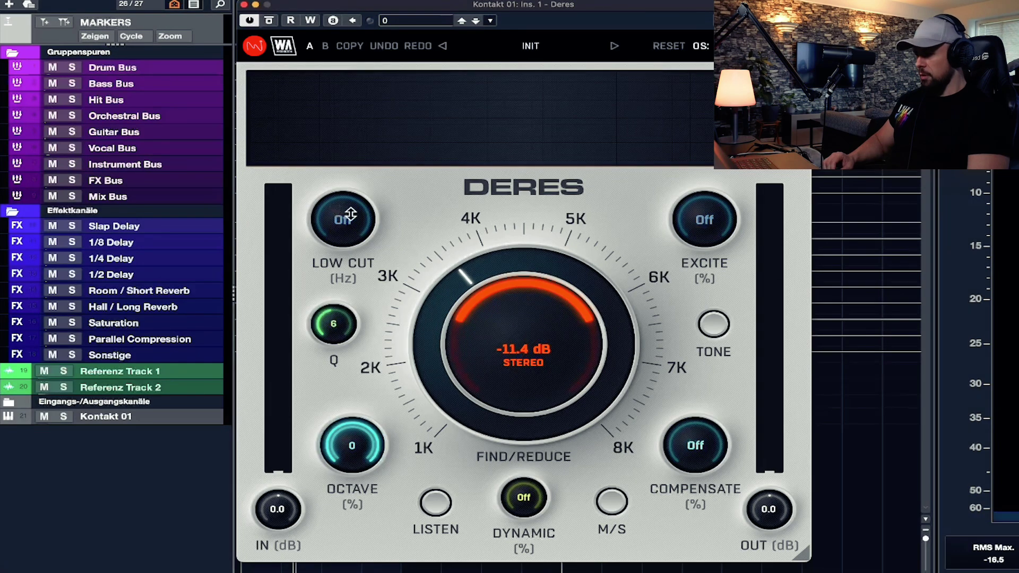
Set Low Cut to 112 Hz and Excite to 34 % in Deres, checking the sound during playback.
left_click_drag(351, 214, 350, 192)
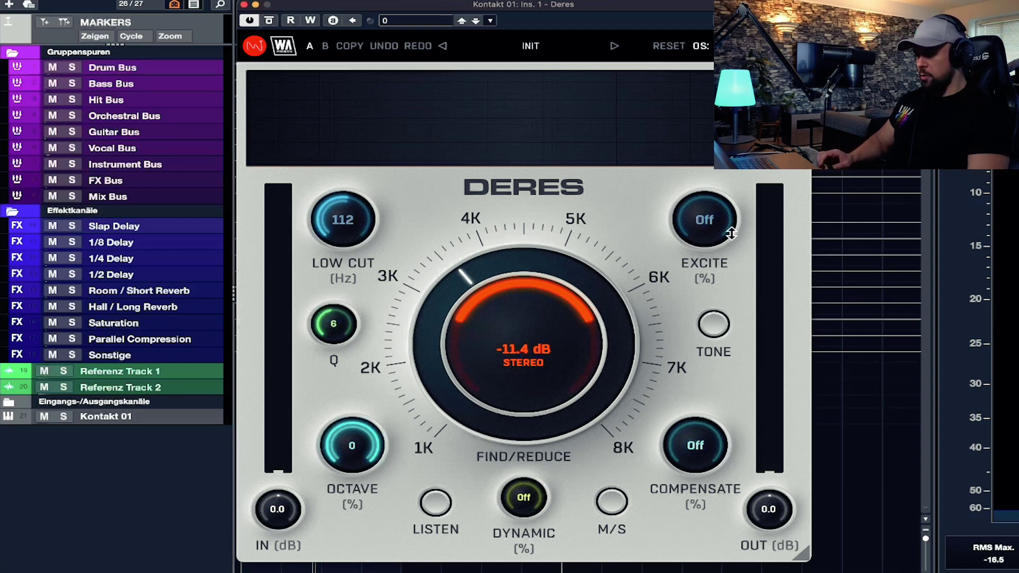
key("space")
left_click_drag(705, 220, 705, 181)
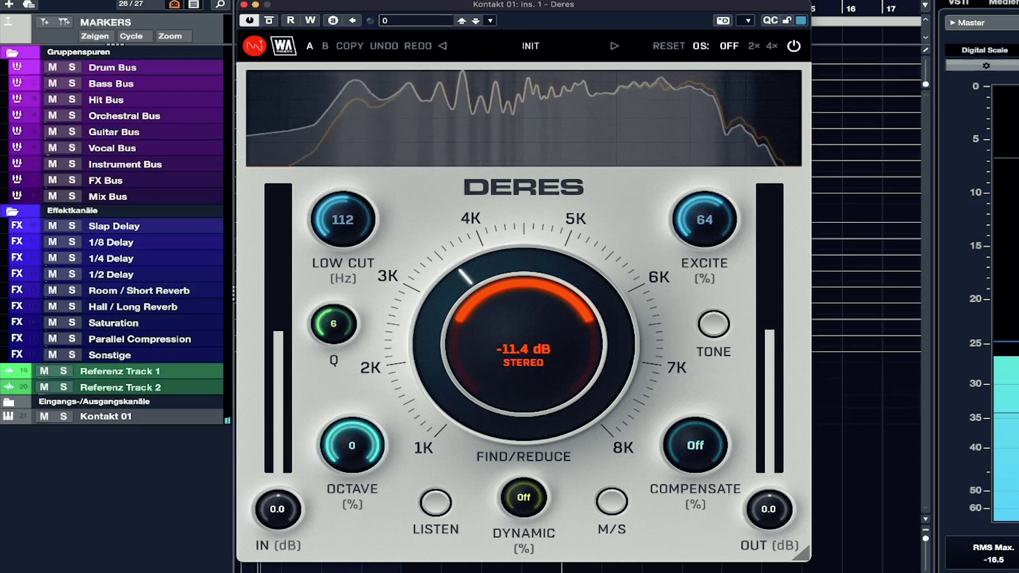
left_click_drag(704, 220, 704, 222)
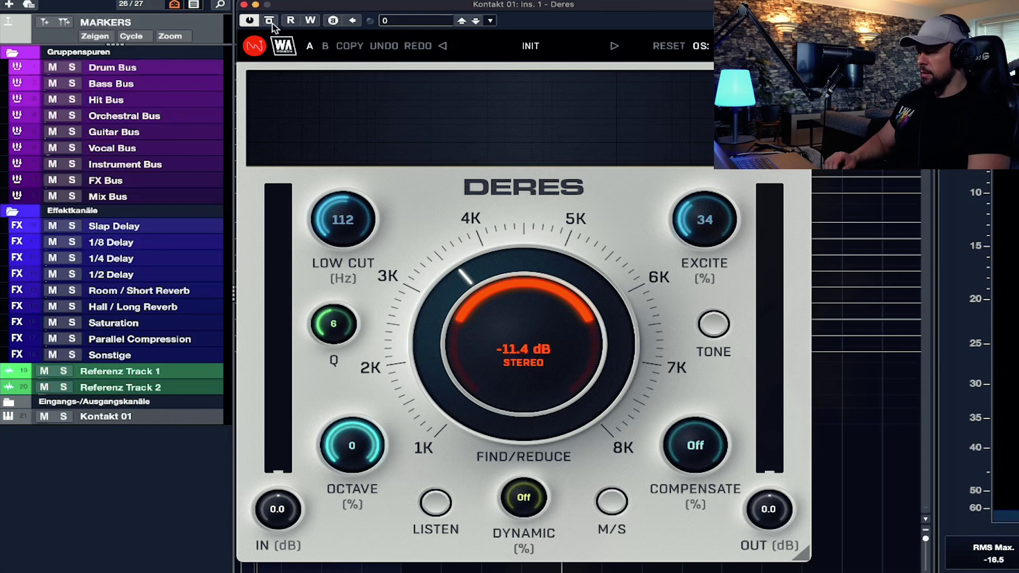
Compare the Kontakt 01 sound with and without Deres during playback and leave the effect bypassed.
left_click(270, 22)
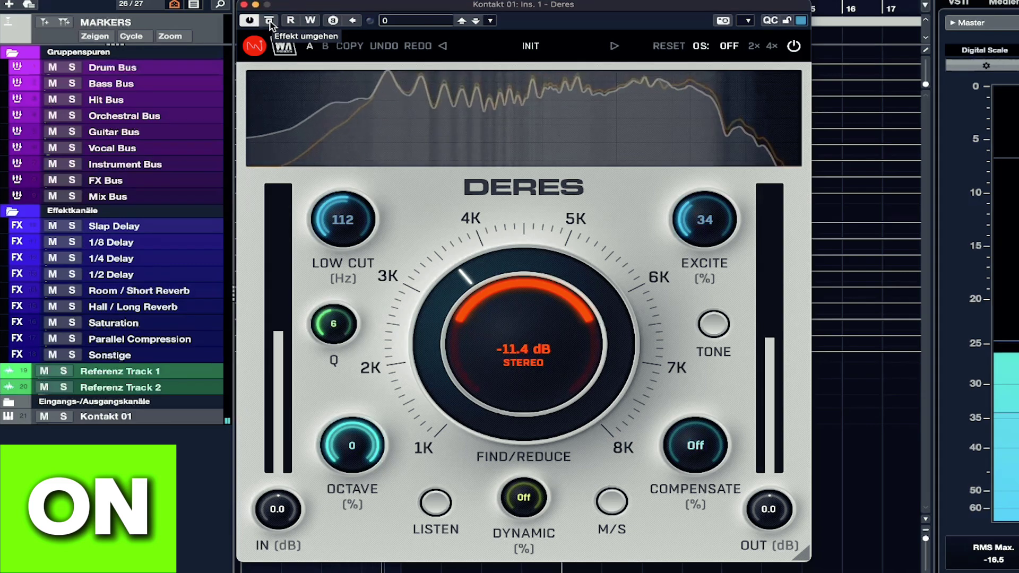
left_click(270, 23)
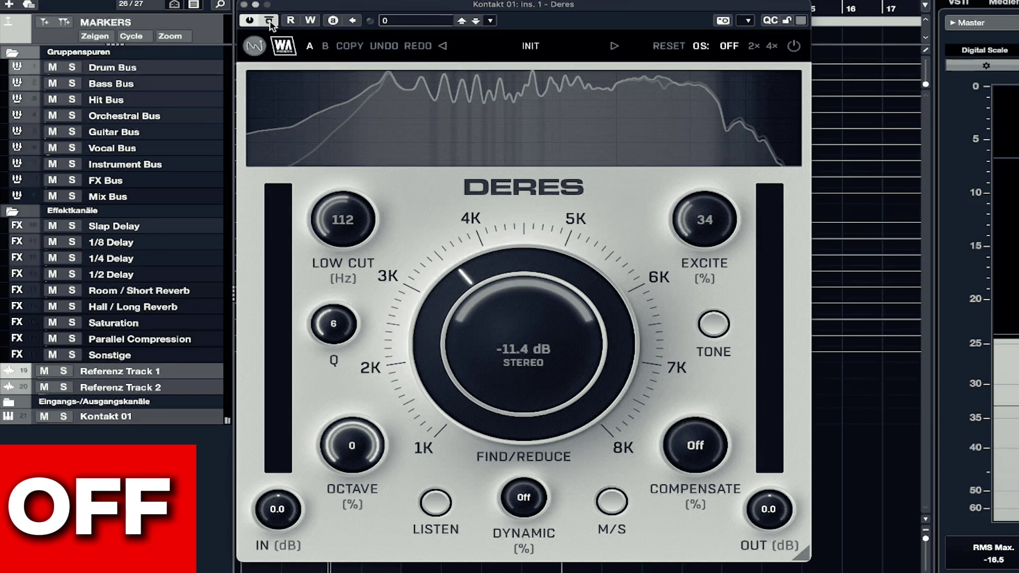
left_click(269, 21)
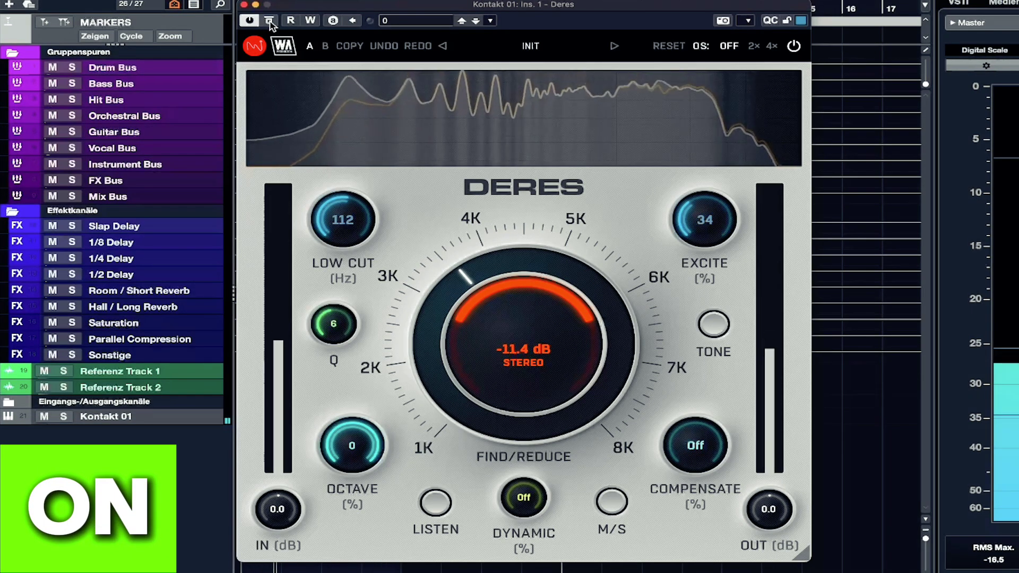
left_click(270, 22)
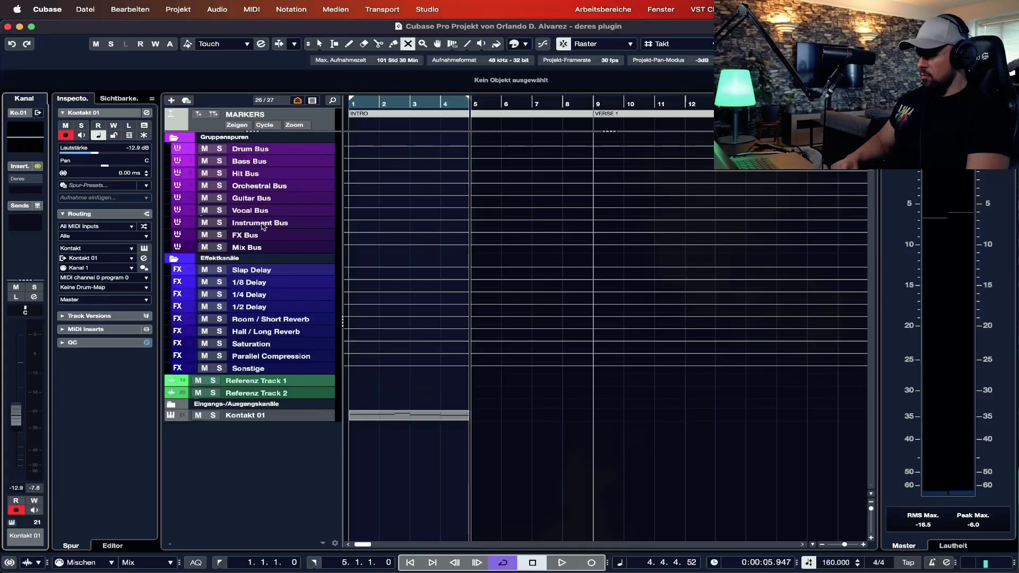
Mute the Kontakt 01 track and make the hidden Abfahrt Reloaded audio track visible.
left_click(198, 415)
left_click(119, 98)
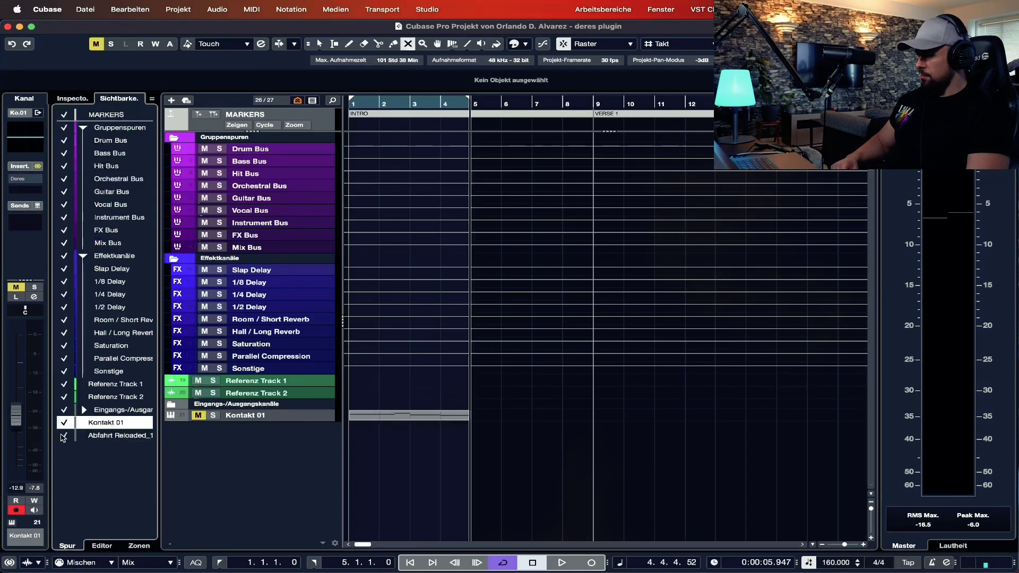
left_click(74, 98)
Select the Abfahrt Reloaded track and set the playback cycle to Verse 2, from bar 49 to bar 65.
right_click(590, 426)
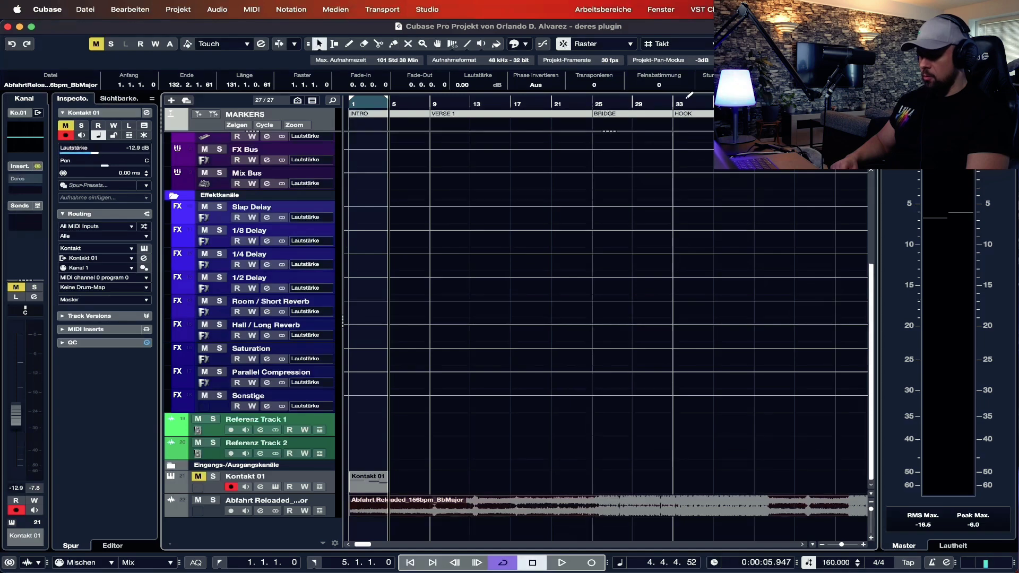
left_click(690, 96)
key("Down")
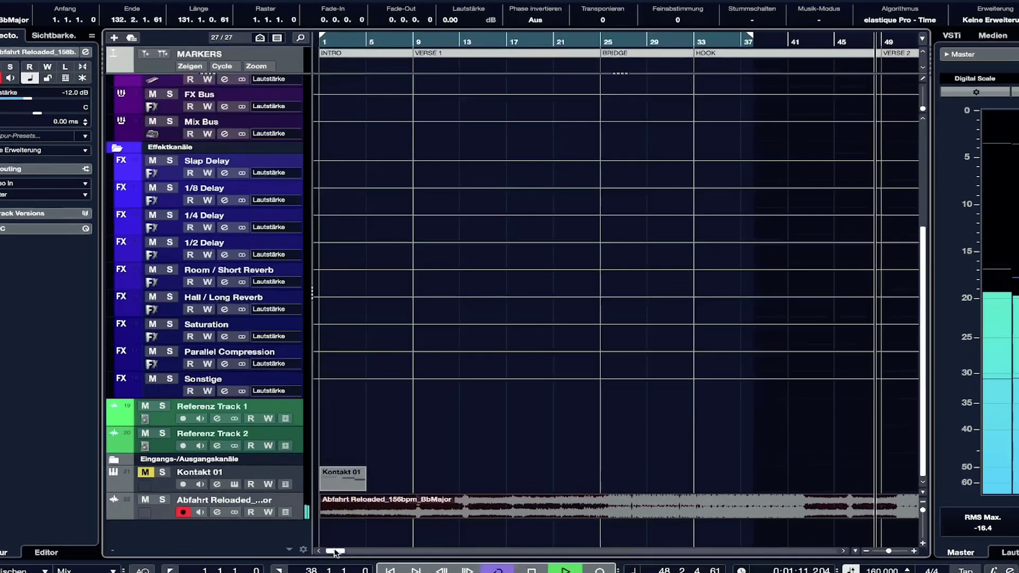
left_click_drag(363, 544, 372, 545)
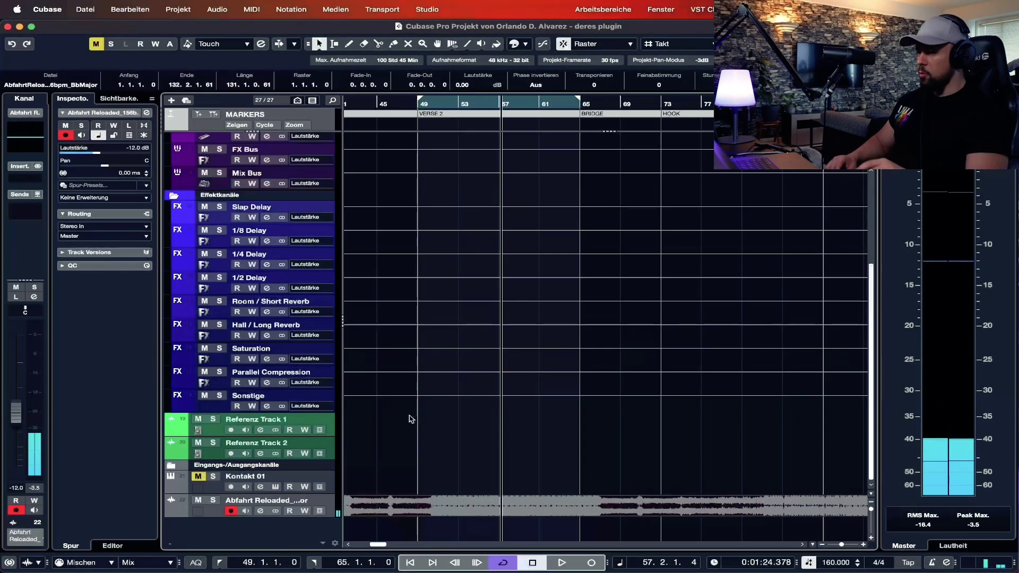
Insert Deres on the Abfahrt Reloaded track and load its Deharsh Master preset.
left_click(25, 179)
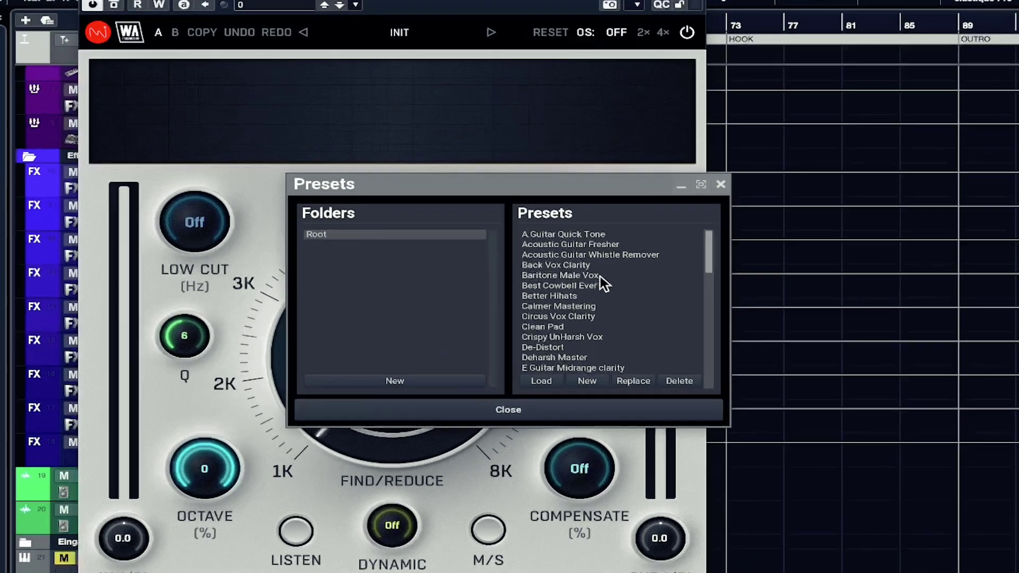
scroll(565, 309, "down", 9)
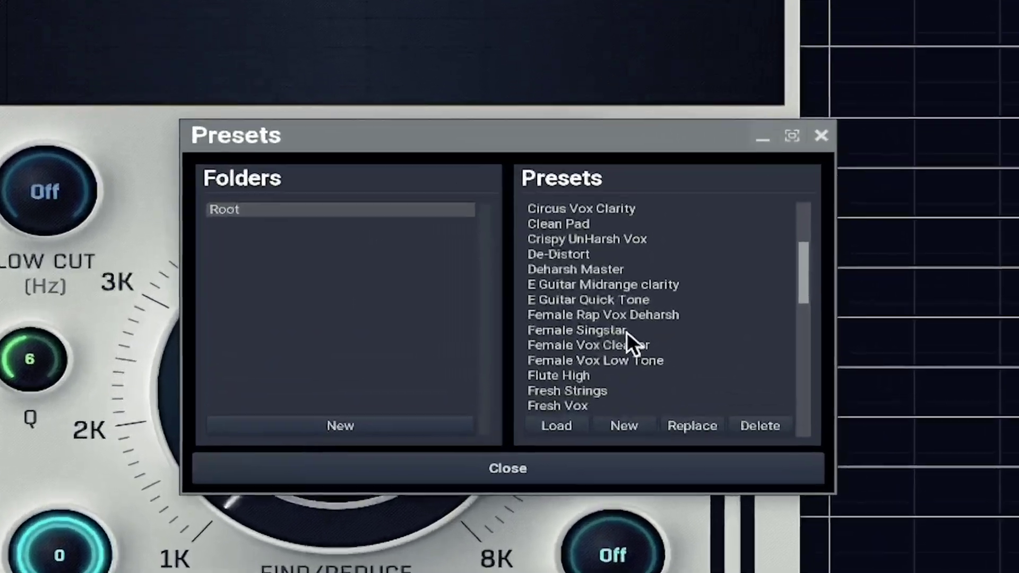
scroll(638, 340, "down", 5)
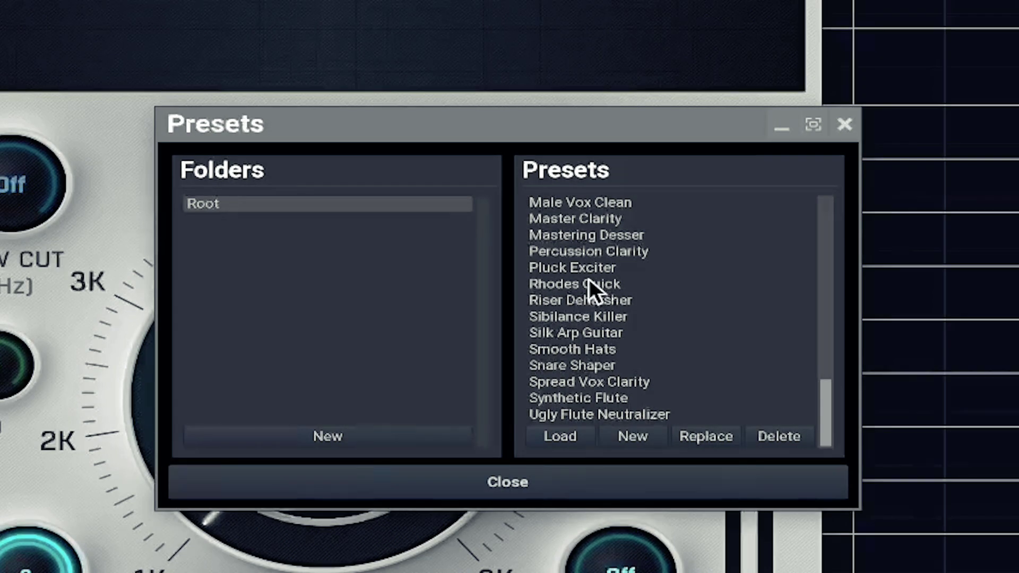
scroll(593, 281, "up", 3)
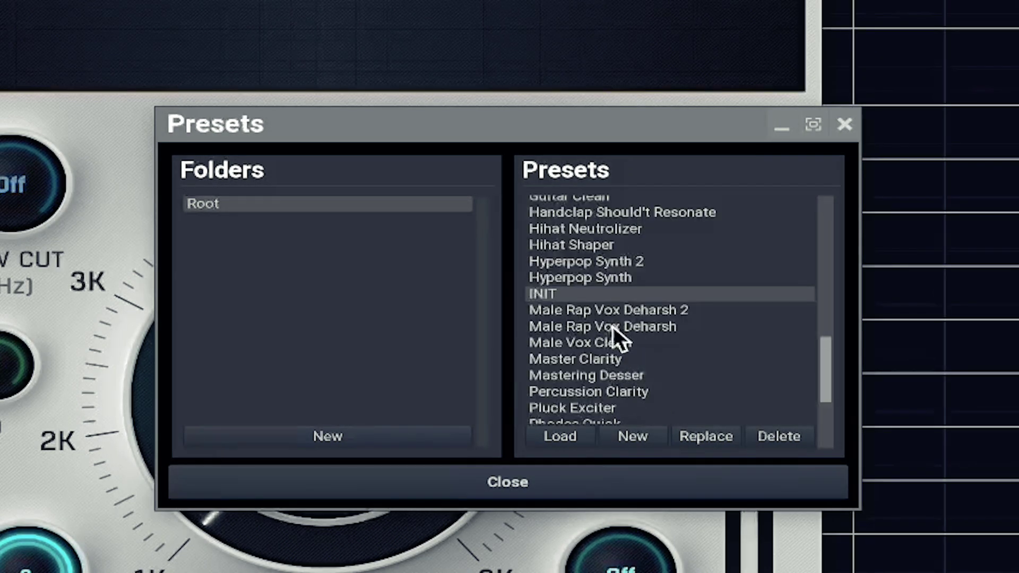
scroll(613, 326, "up", 6)
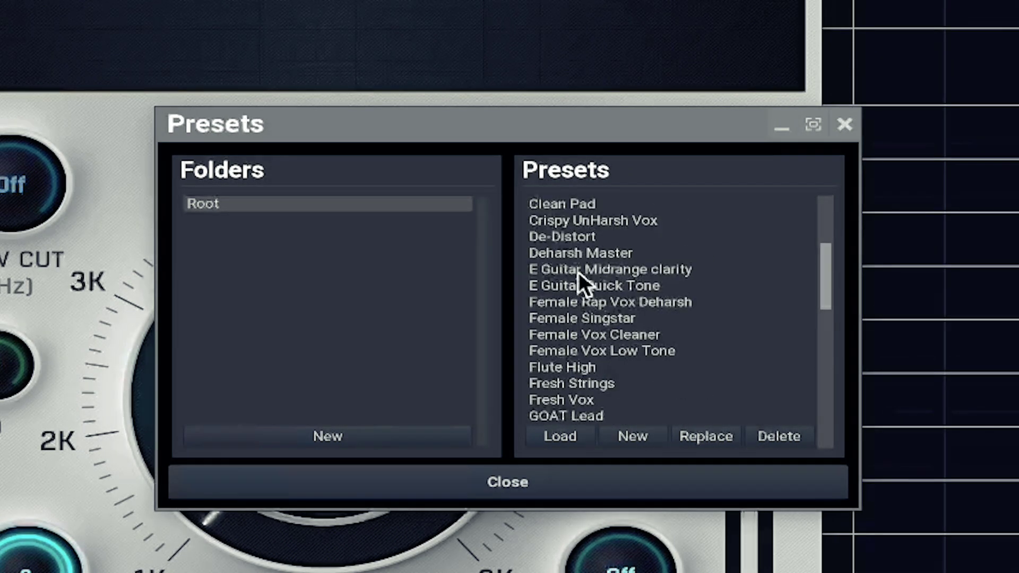
left_click(587, 254)
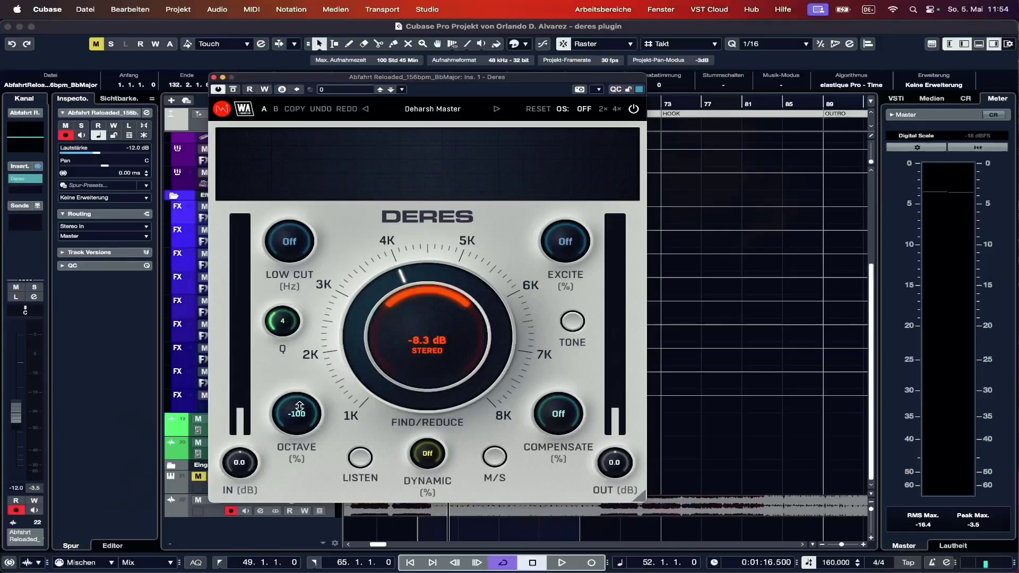
Set the Deres reduction to -24.0 dB and reset Octave to 0 % while playing Verse 2.
key("space")
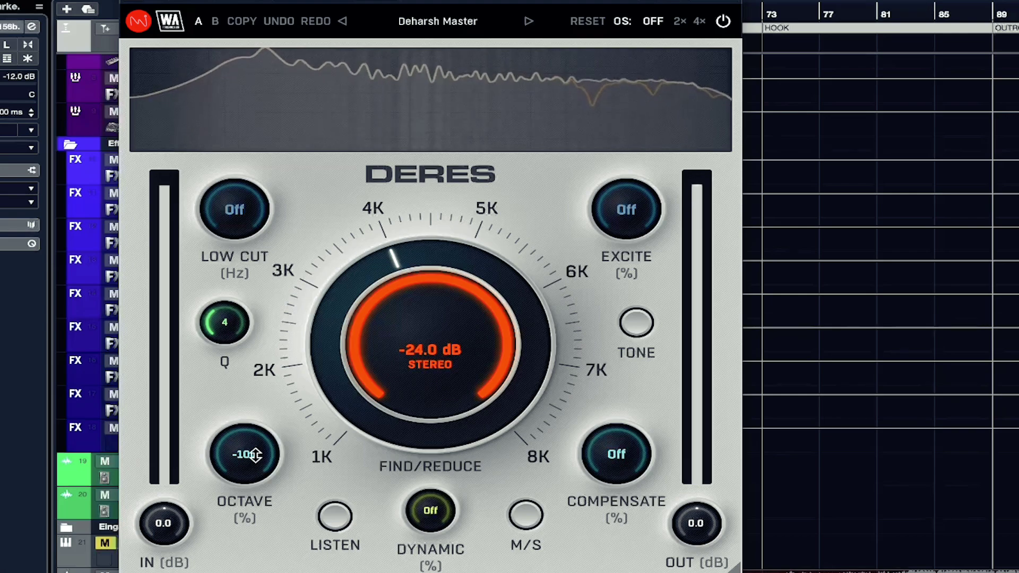
key("space")
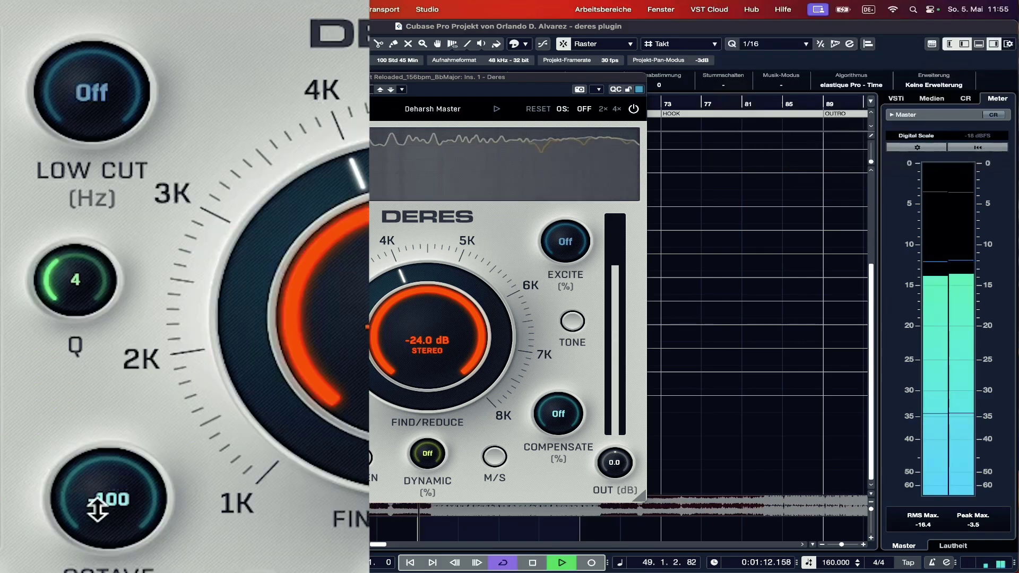
double_click(288, 413)
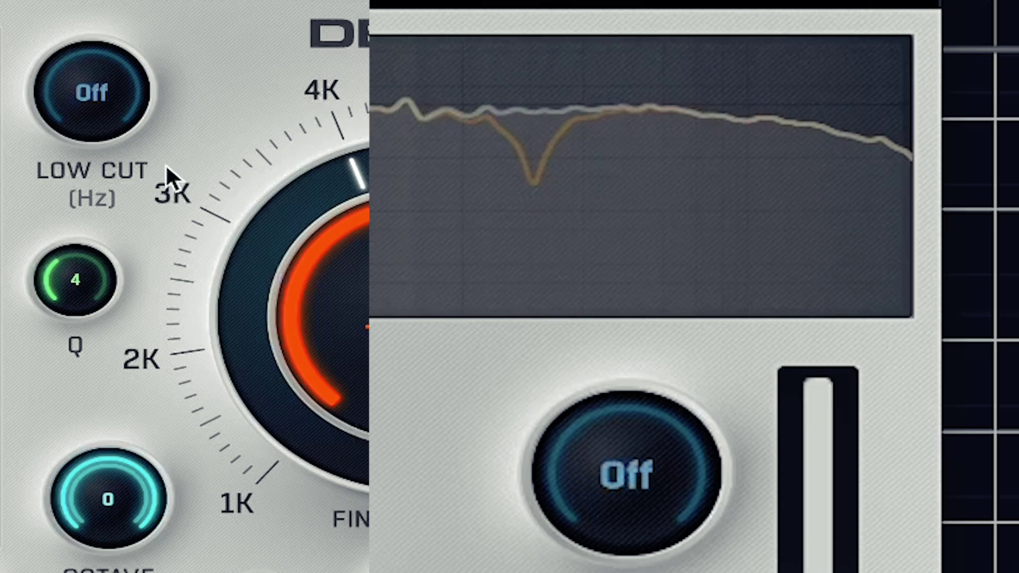
Try the Deres Q at 12 to hear a narrower cut, then set Q to 5.
left_click_drag(75, 281, 75, 207)
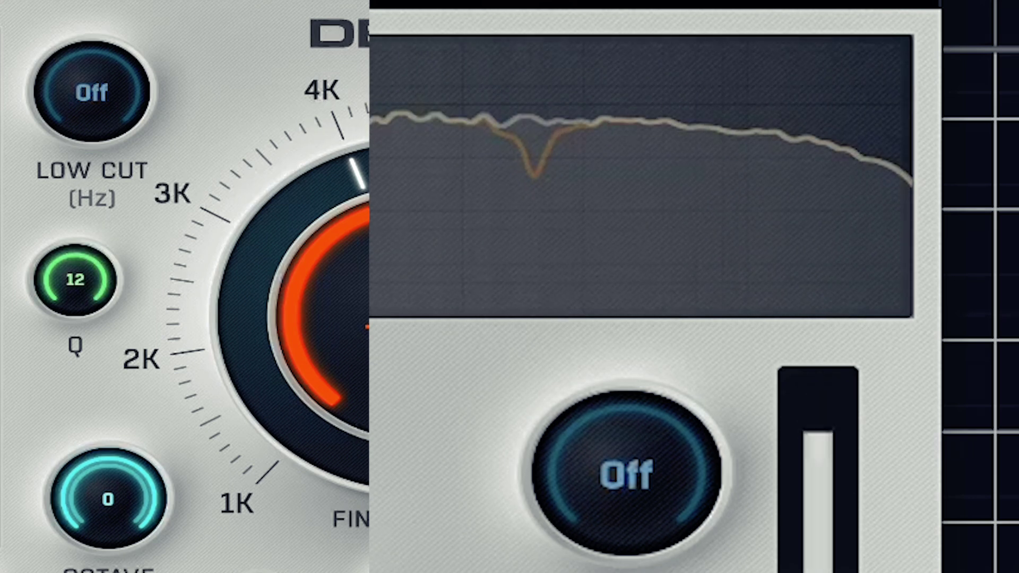
left_click_drag(75, 207, 75, 292)
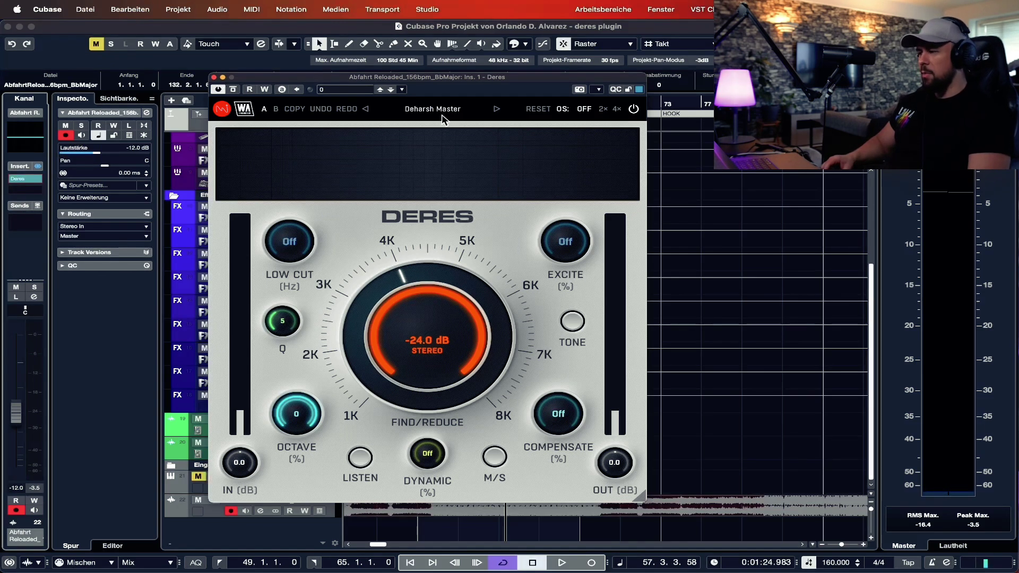
Step backward through the Deres presets from Deharsh Master, trying E Guitar Midrange clarity.
left_click(396, 117)
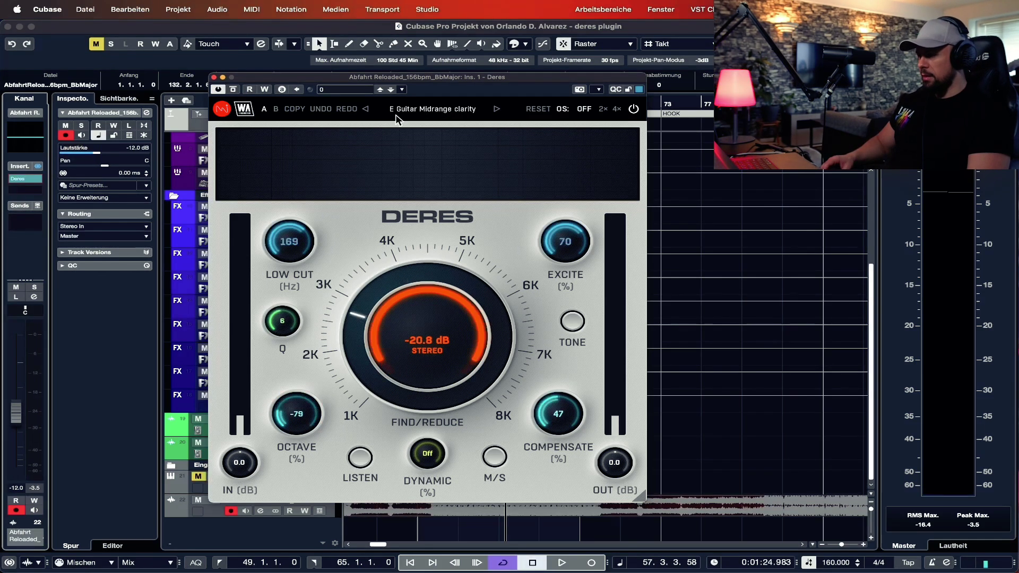
left_click(367, 109)
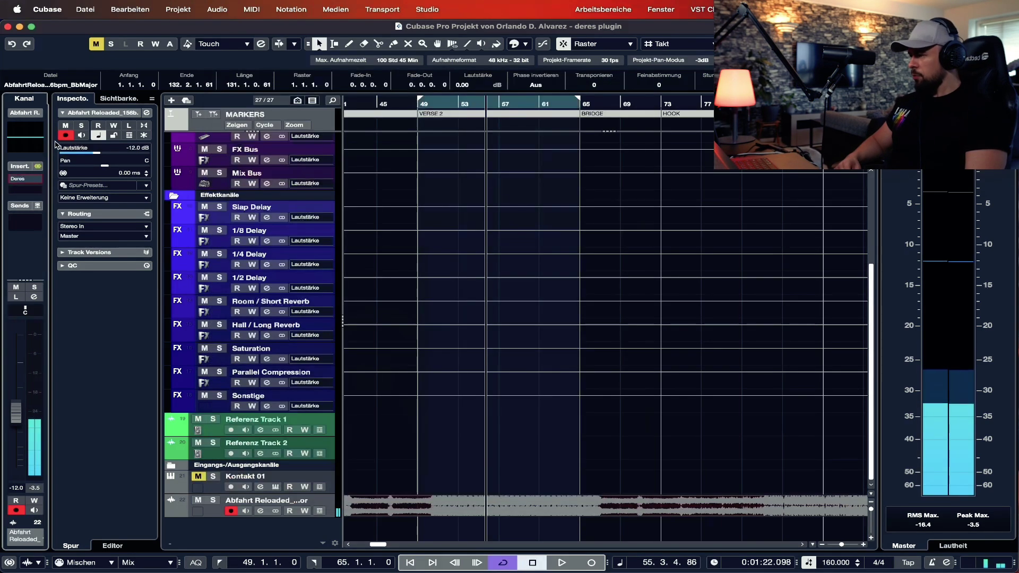
Insert Neutron 4 Equalizer after Deres and shape band 3 as a cut at 4000 Hz, -16.1 dB, Q 8.7.
left_click(42, 195)
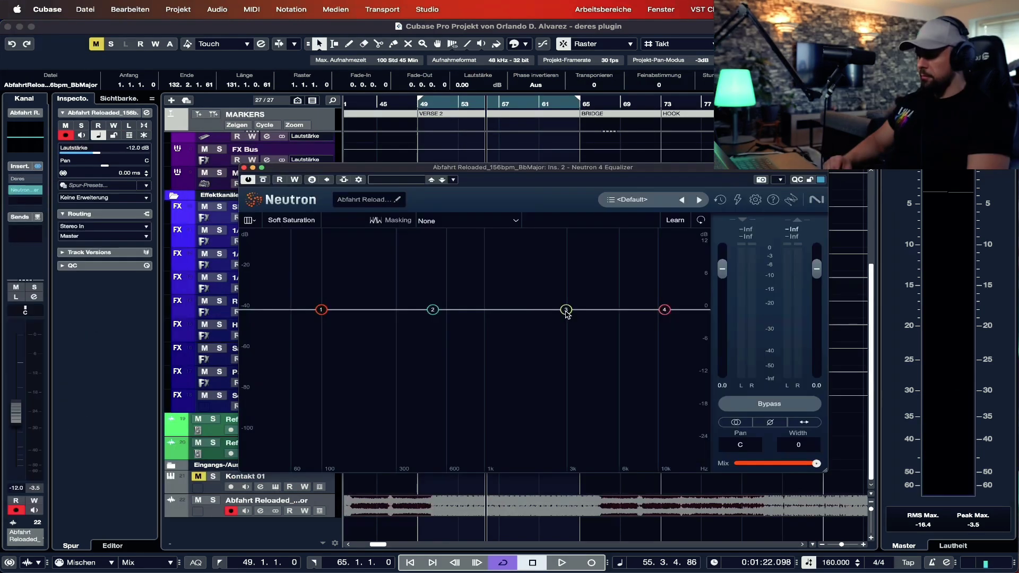
left_click_drag(567, 311, 593, 298)
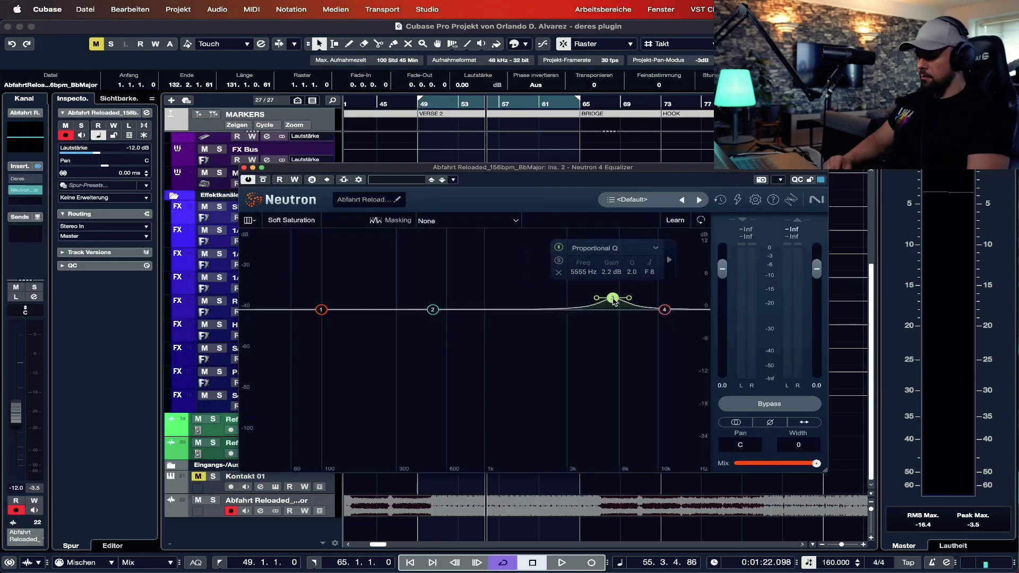
double_click(564, 273)
type("4000")
key("Return")
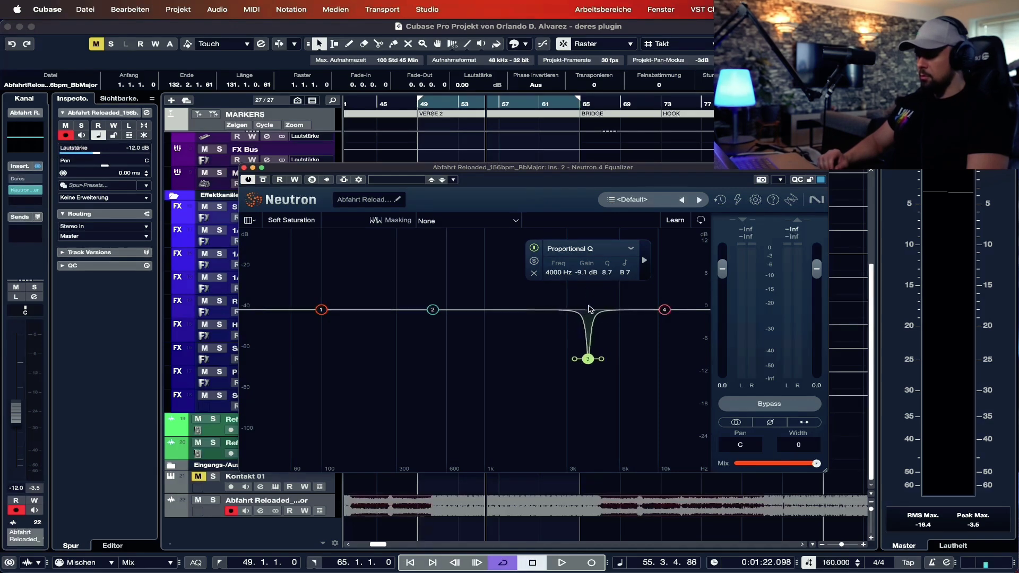
left_click_drag(588, 384, 584, 398)
Play Verse 2, audition equalizer band 3 in isolation, and compare the sound with Neutron bypassed and active.
key("space")
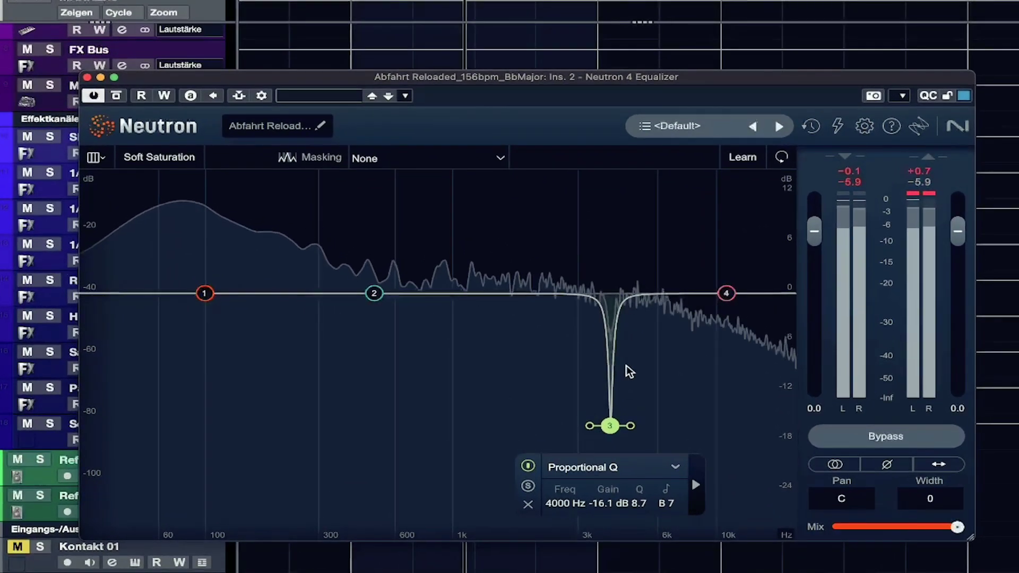
left_click(527, 487)
left_click(528, 486)
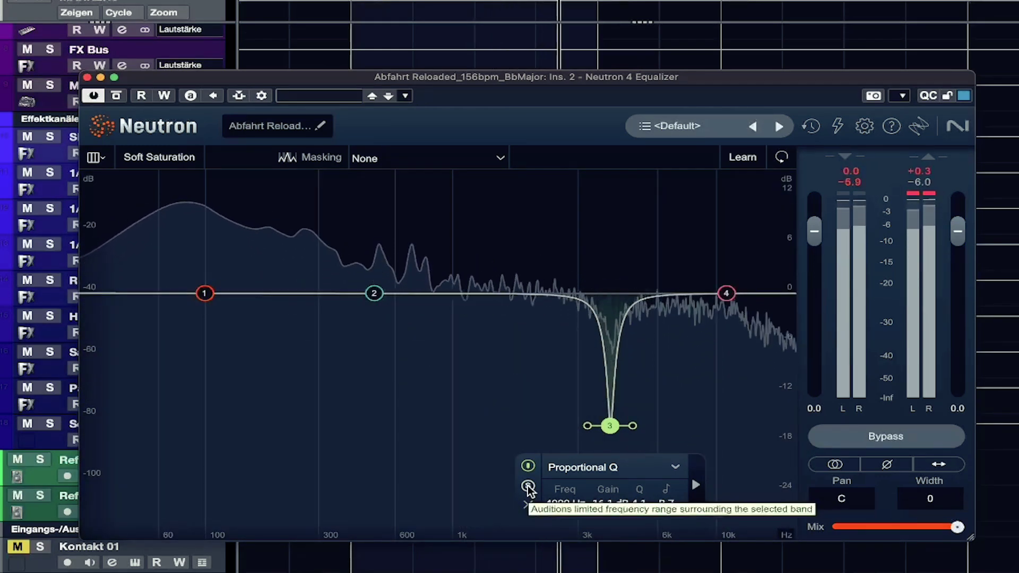
left_click(119, 96)
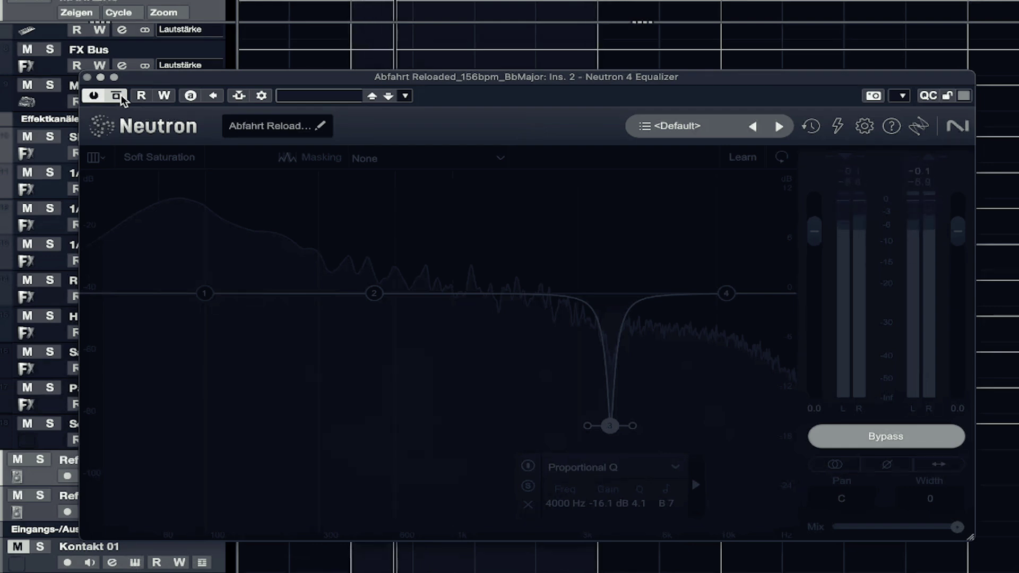
left_click(121, 98)
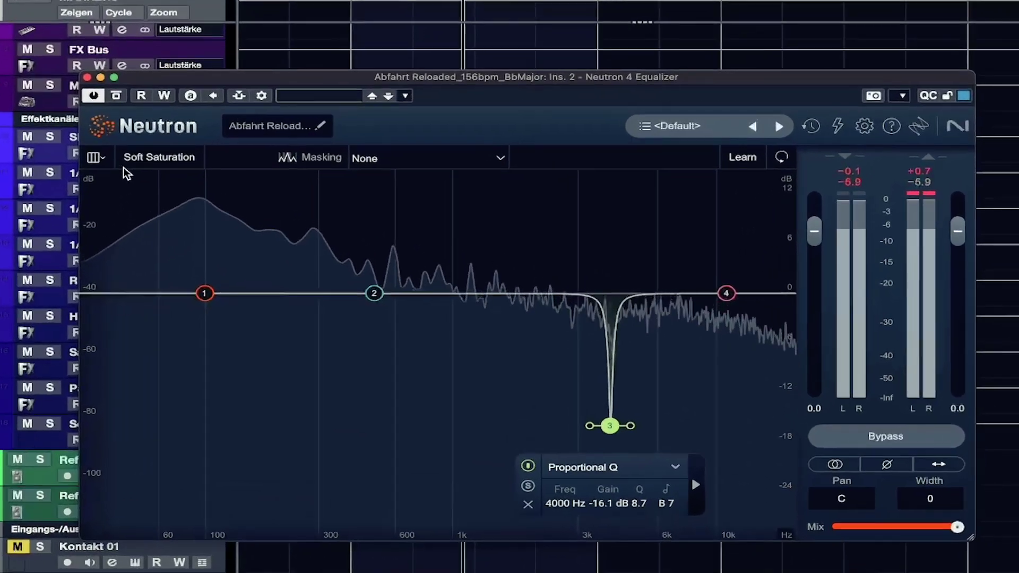
Solo Neutron band 3 to hear the 4000 Hz range while adjusting its width, and end the solo.
left_click(528, 486)
left_click(528, 486)
left_click(527, 486)
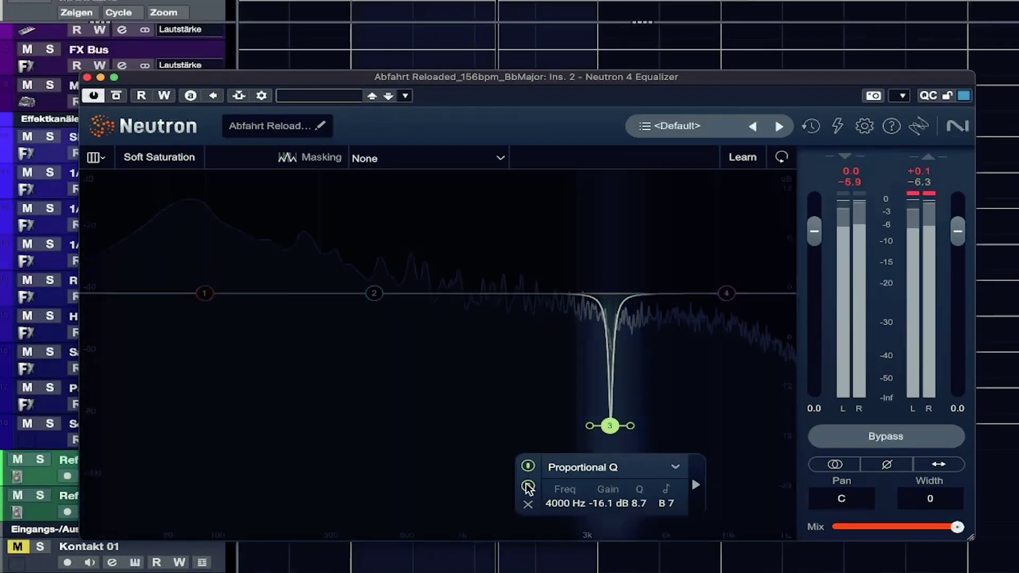
scroll(528, 486, "down", 3)
left_click(528, 486)
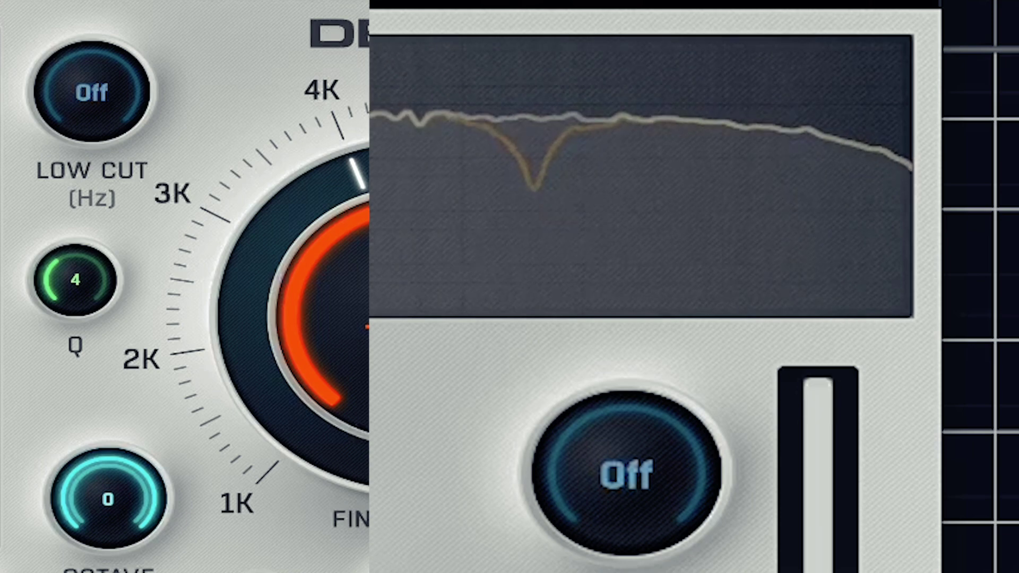
Set the Deres Q to 12 to narrow the cut around 4 kHz.
left_click_drag(62, 257, 61, 239)
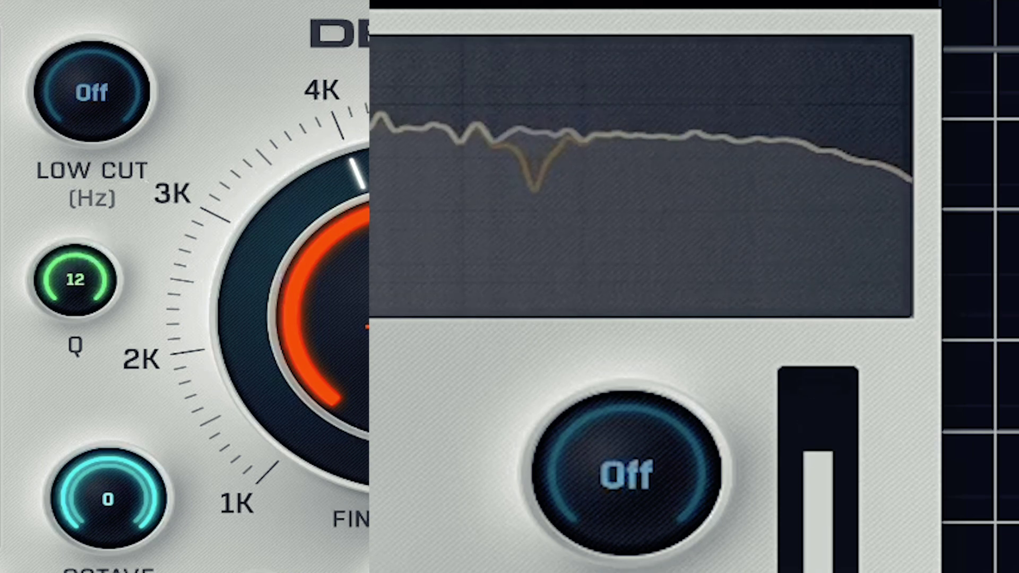